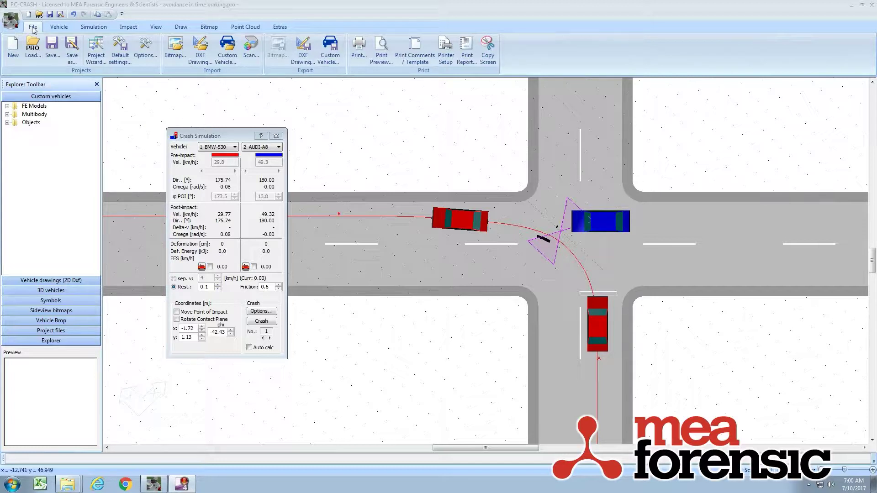
Switch the ribbon to the Vehicle tab to show the vehicle commands
{"action": "left_click", "coordinate": [60, 26]}
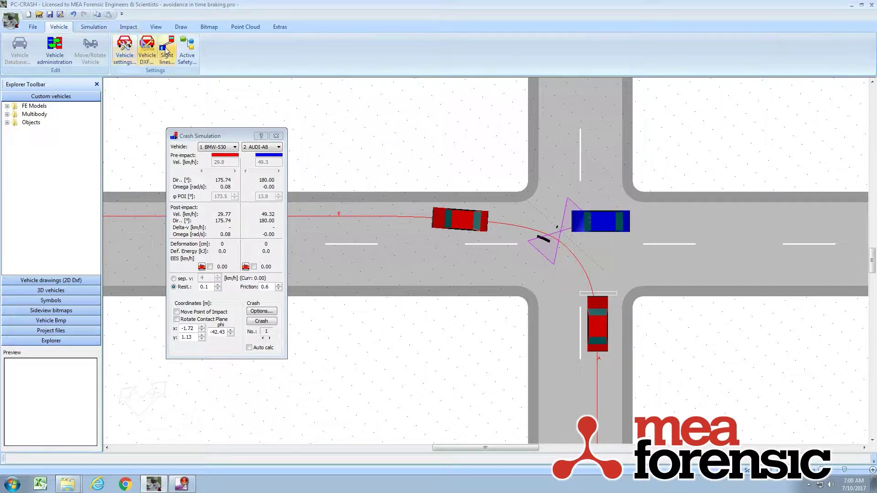
Browse PC-Crash's Default settings from the File tab and close them unchanged
{"action": "left_click", "coordinate": [32, 28]}
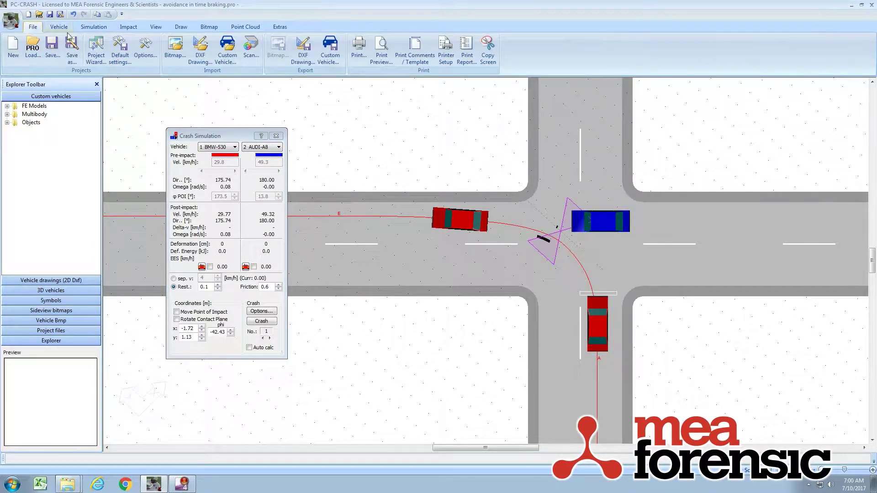
{"action": "left_click", "coordinate": [124, 50]}
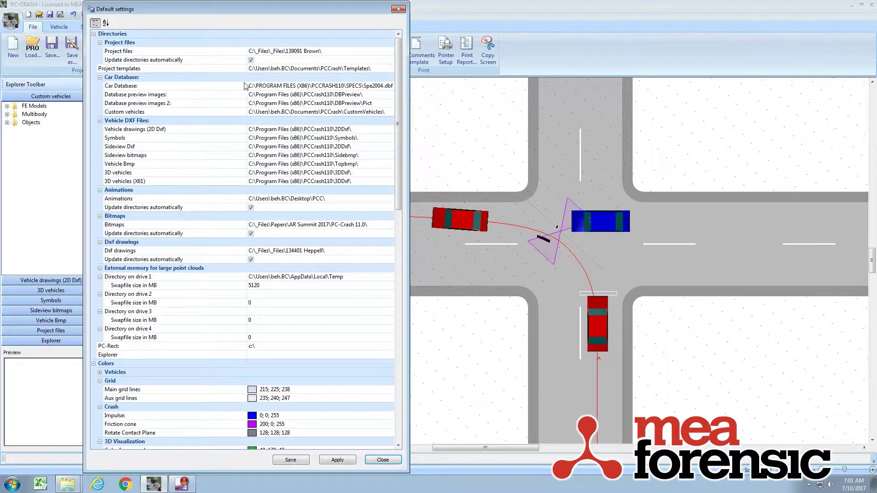
{"action": "left_click_drag", "start_coordinate": [398, 82], "coordinate": [414, 364]}
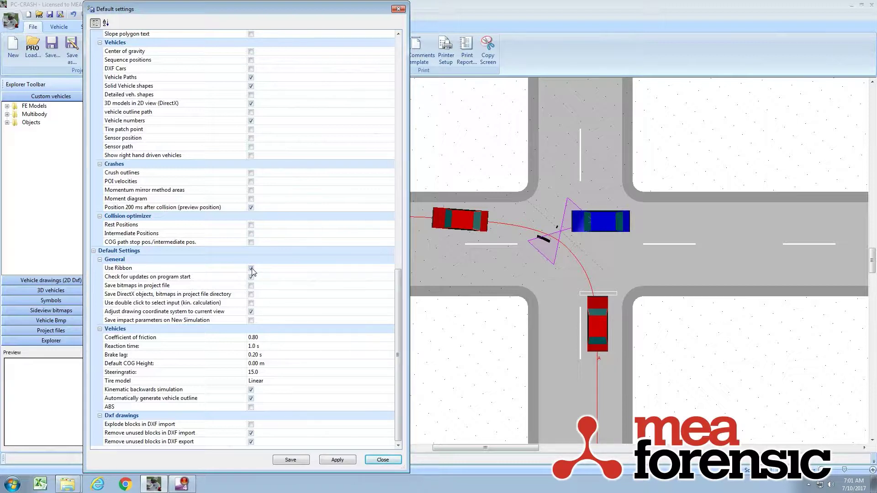
{"action": "left_click", "coordinate": [381, 460]}
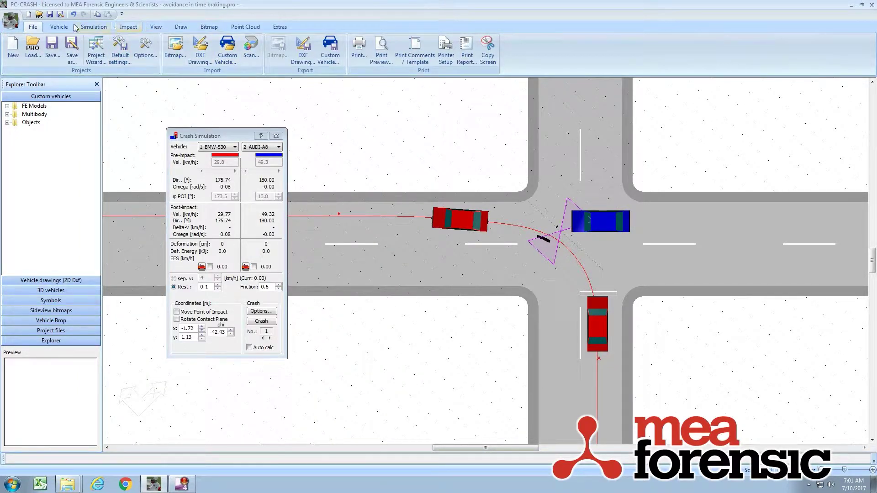
Cycle through the Vehicle, Simulation, Impact, View, Draw and Bitmap ribbon tabs
{"action": "left_click", "coordinate": [58, 27]}
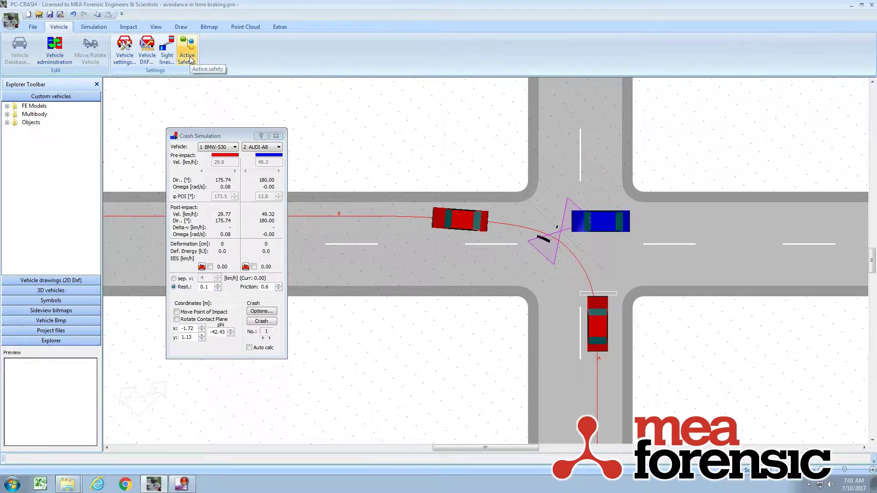
{"action": "left_click", "coordinate": [96, 27]}
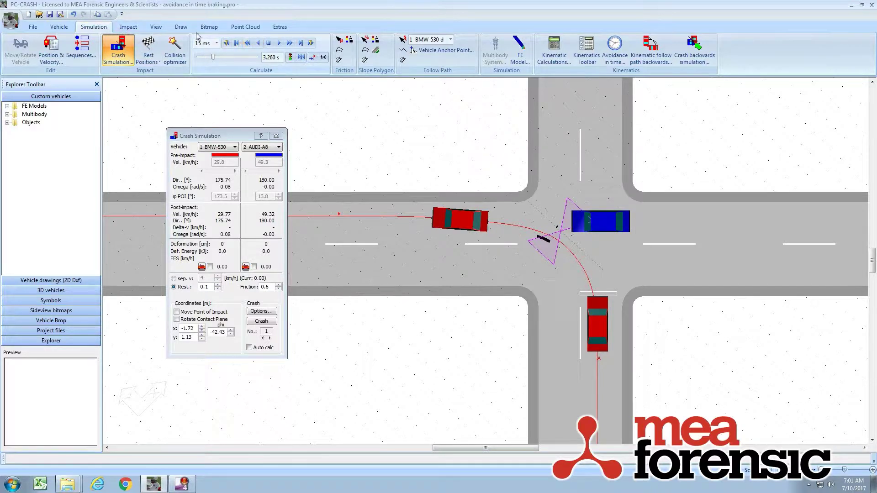
{"action": "left_click", "coordinate": [130, 27]}
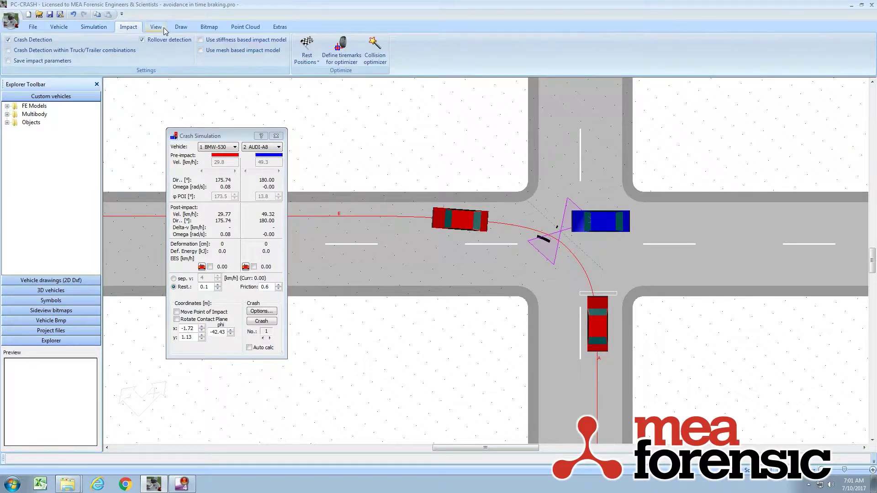
{"action": "left_click", "coordinate": [162, 31]}
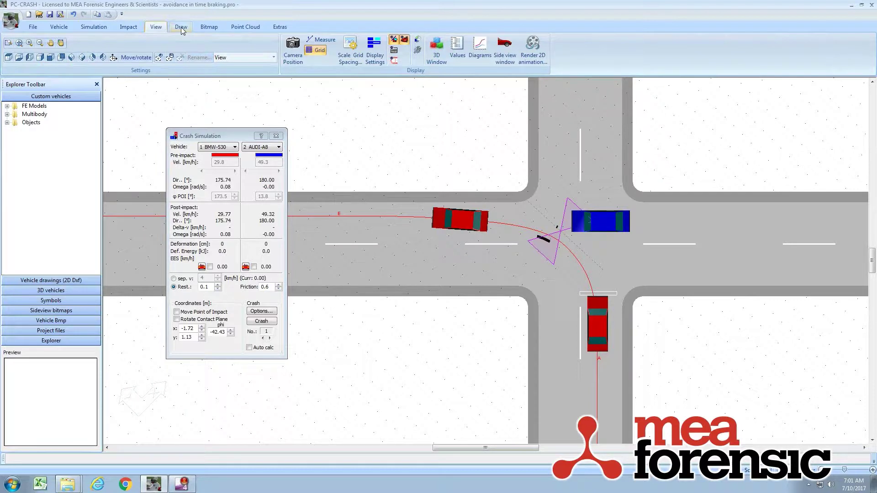
{"action": "left_click", "coordinate": [182, 32]}
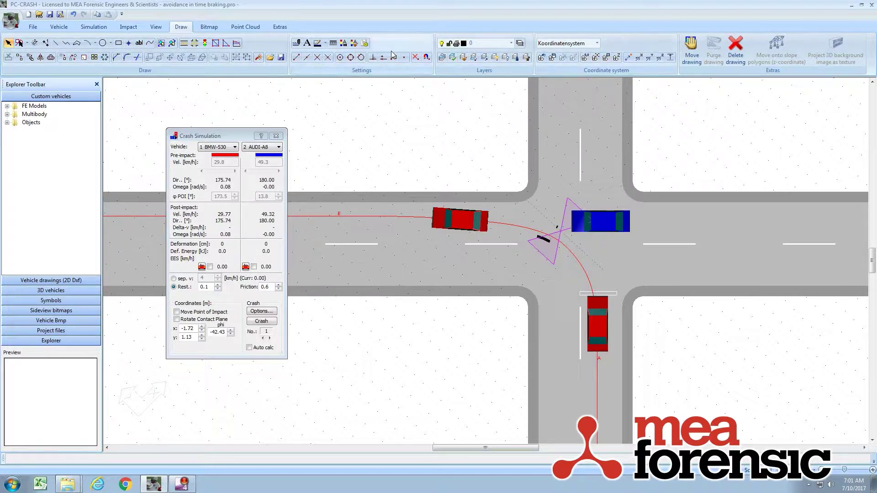
{"action": "left_click", "coordinate": [213, 31]}
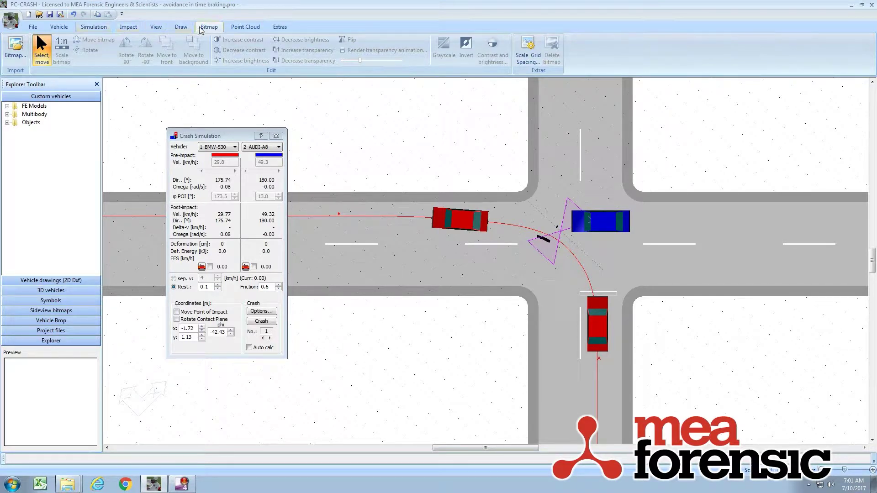
Open Customize Ribbon from the ribbon's context menu, toggling the File tab off and on
{"action": "right_click", "coordinate": [364, 27]}
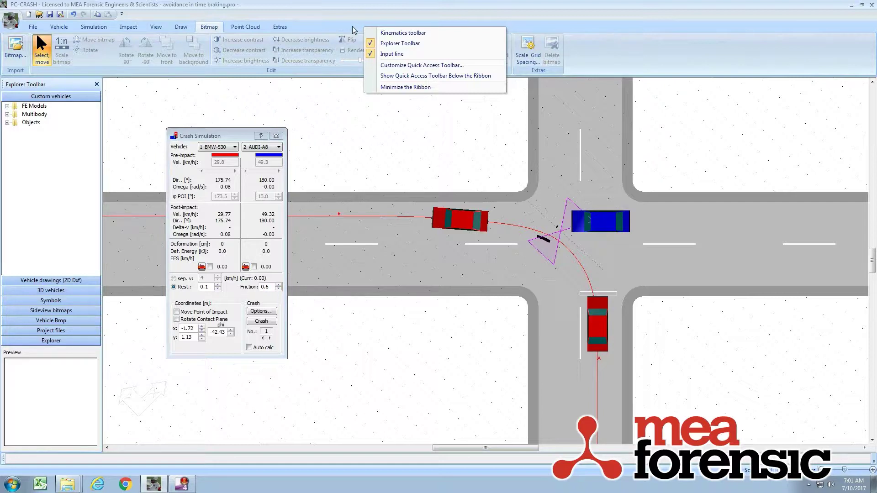
{"action": "left_click", "coordinate": [403, 67]}
{"action": "left_click", "coordinate": [363, 141]}
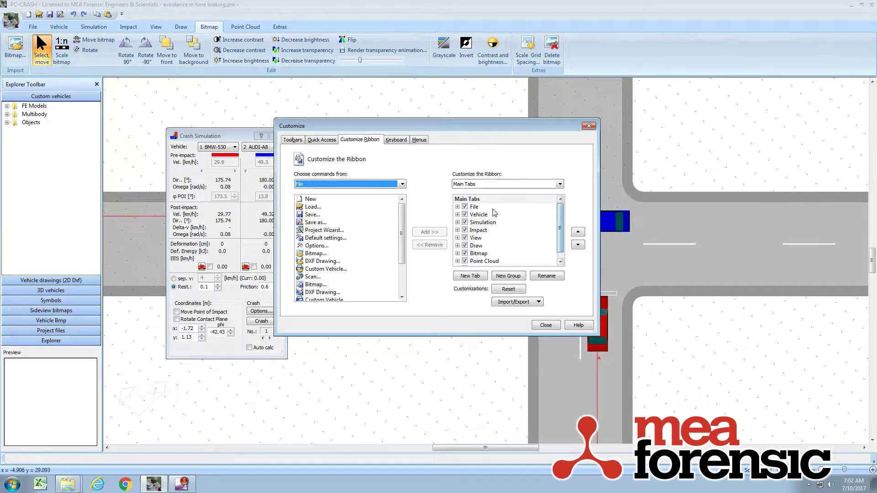
{"action": "left_click", "coordinate": [465, 207]}
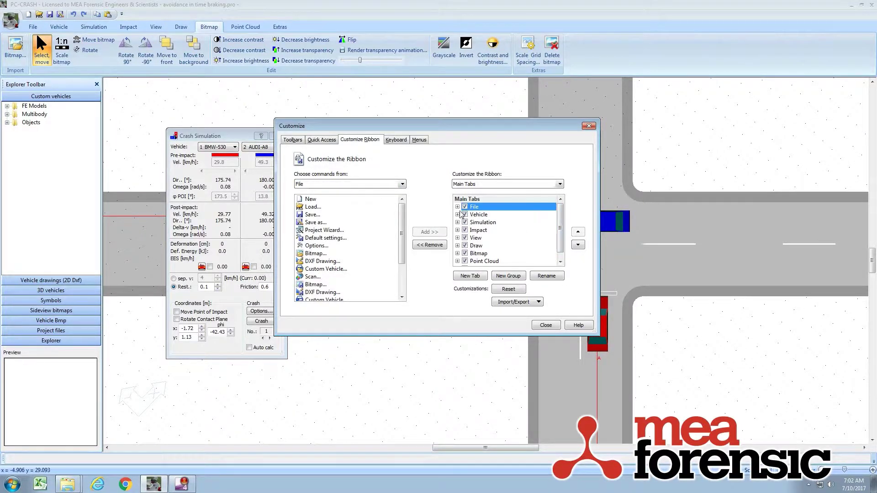
{"action": "left_click", "coordinate": [465, 207]}
Add a new custom tab and rename it 'My Tab'
{"action": "left_click", "coordinate": [477, 276]}
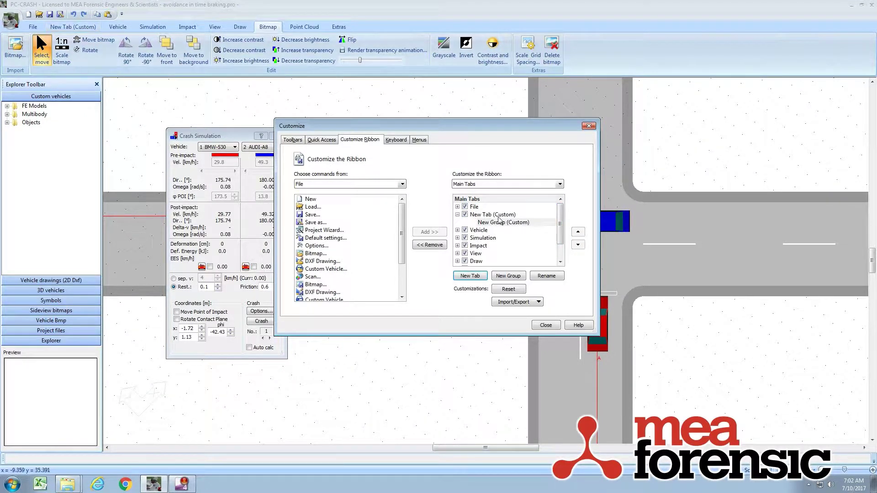
{"action": "left_click", "coordinate": [496, 215]}
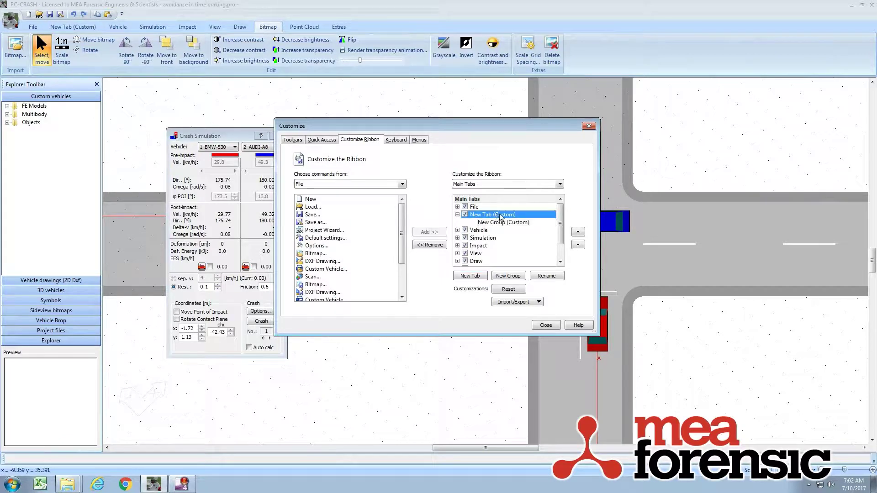
{"action": "left_click", "coordinate": [545, 275]}
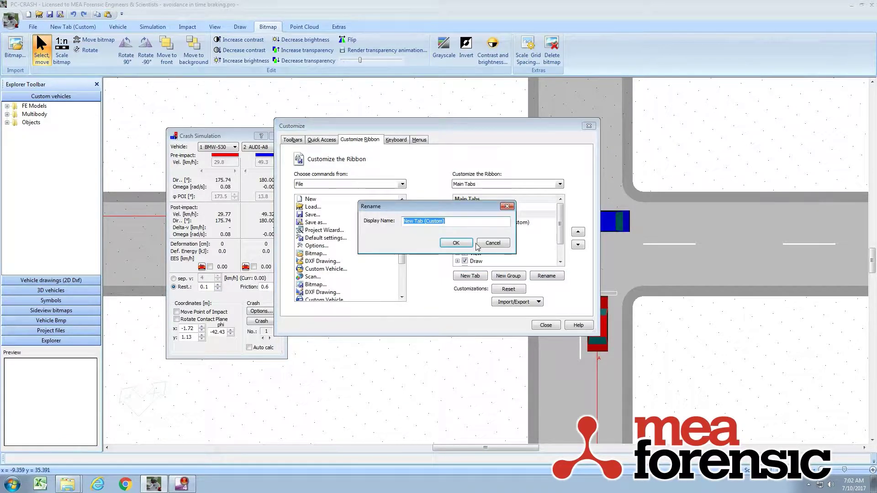
{"action": "type", "text": "My Tab"}
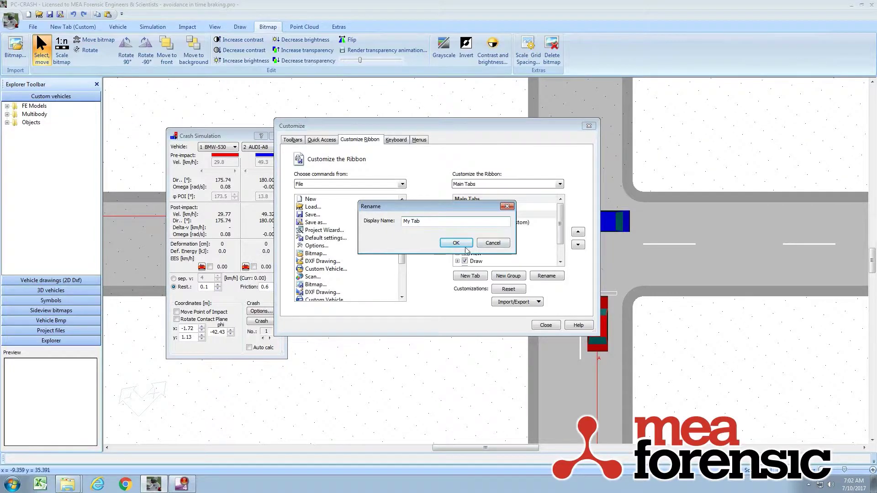
{"action": "left_click", "coordinate": [465, 245]}
Rename the new custom group inside My Tab to 'Favs'
{"action": "left_click", "coordinate": [500, 222]}
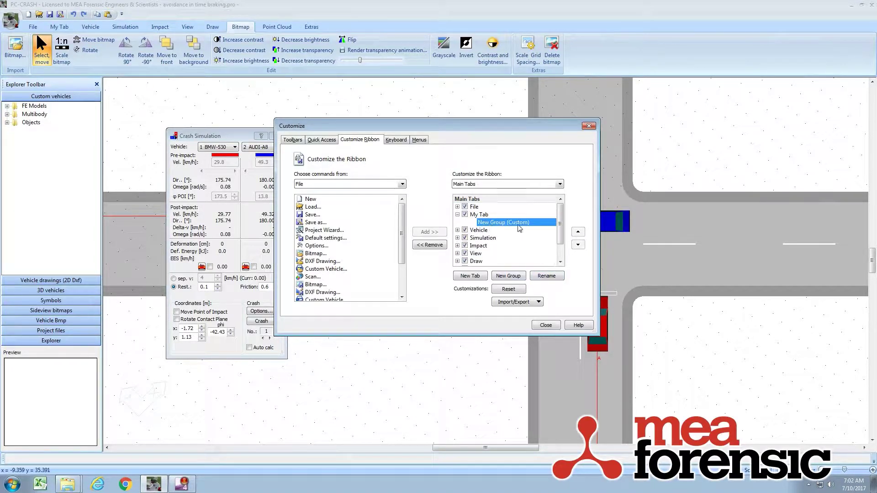
{"action": "left_click", "coordinate": [544, 276]}
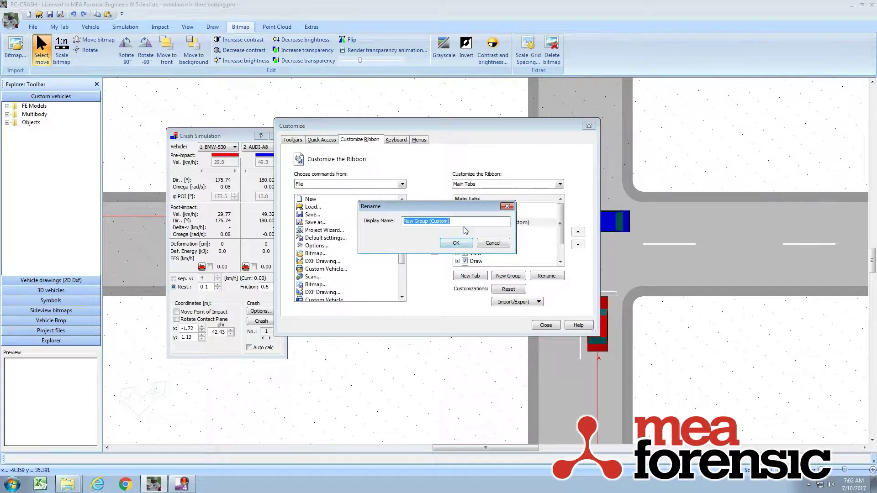
{"action": "type", "text": "Favs"}
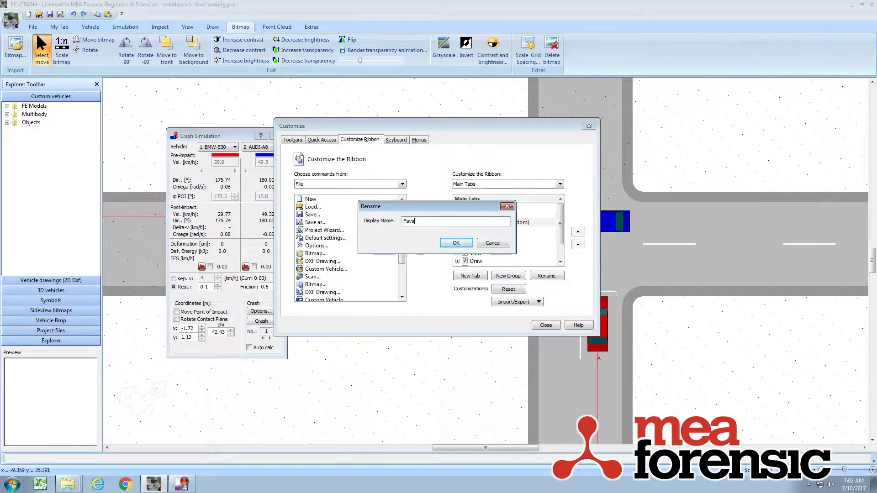
{"action": "left_click", "coordinate": [461, 244]}
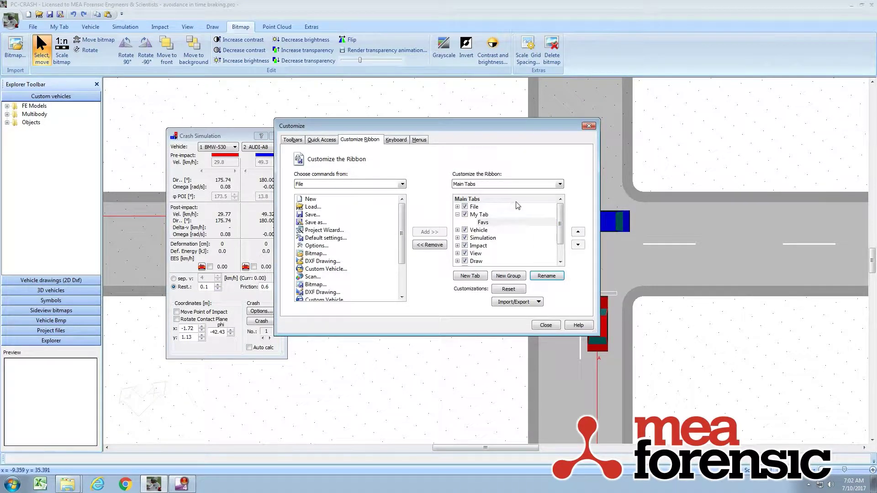
Add Move/Rotate Vehicle and Vehicle settings from the Vehicle commands to Favs
{"action": "left_click", "coordinate": [496, 223]}
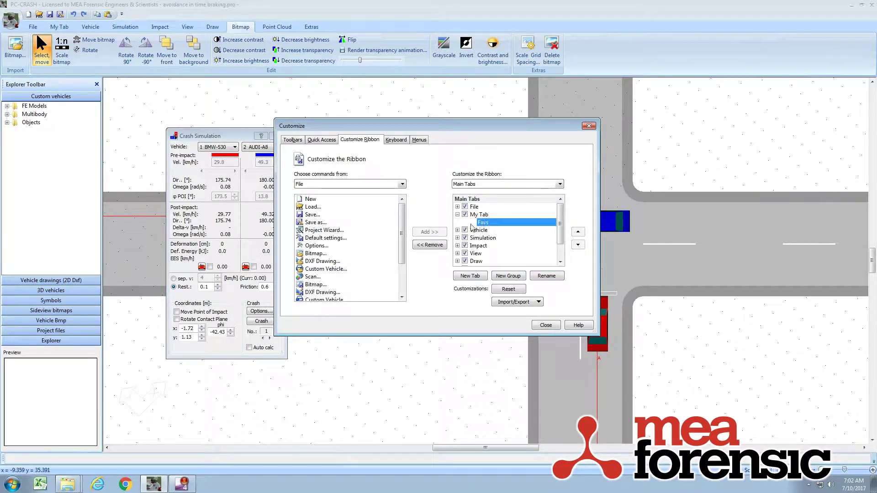
{"action": "left_click_drag", "start_coordinate": [403, 222], "coordinate": [403, 229]}
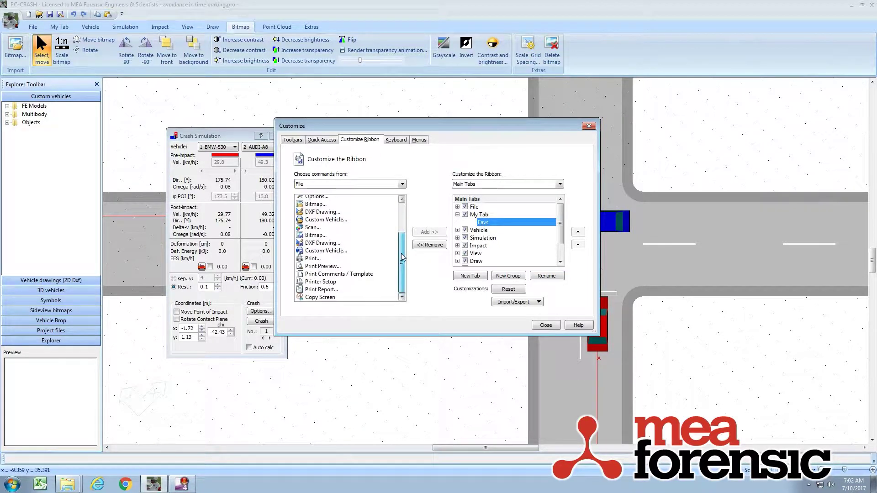
{"action": "left_click", "coordinate": [353, 182]}
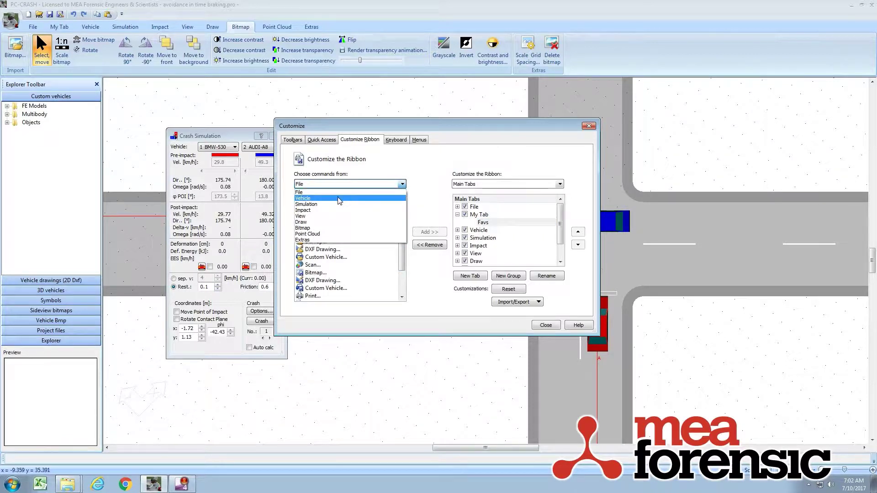
{"action": "left_click", "coordinate": [340, 199]}
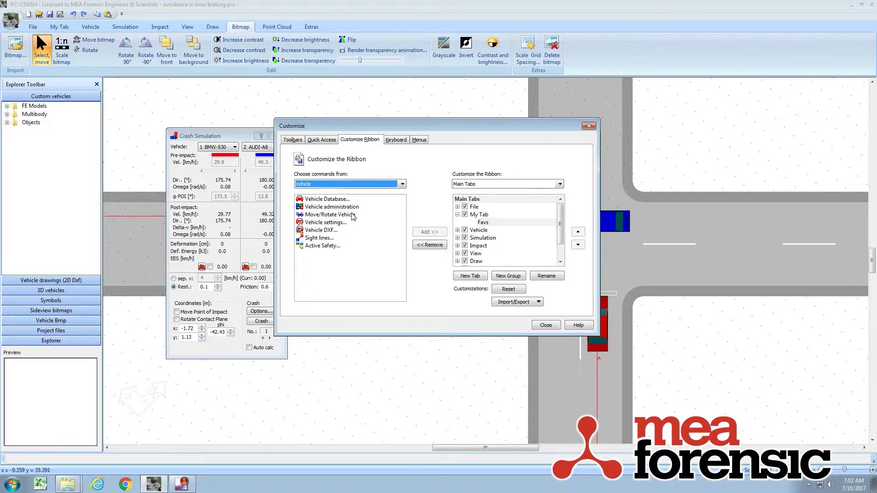
{"action": "left_click", "coordinate": [351, 214]}
{"action": "left_click", "coordinate": [428, 234]}
{"action": "left_click", "coordinate": [363, 224]}
{"action": "left_click", "coordinate": [429, 232]}
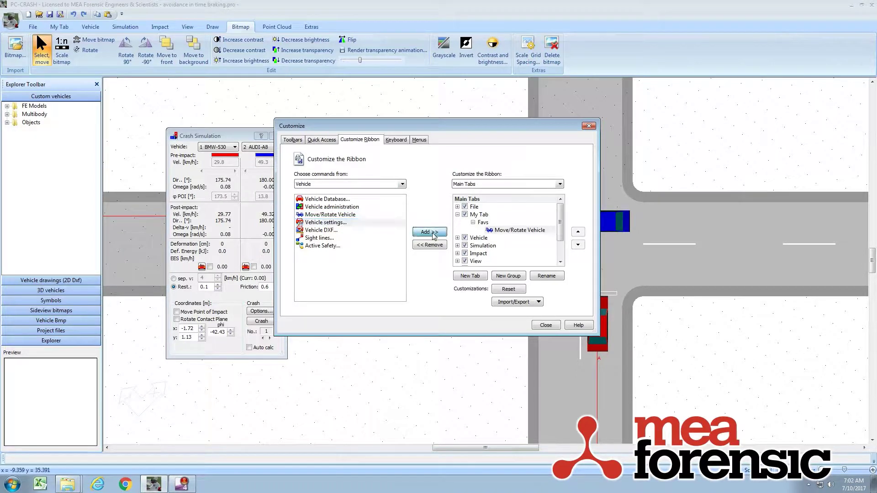
{"action": "left_click", "coordinate": [347, 232]}
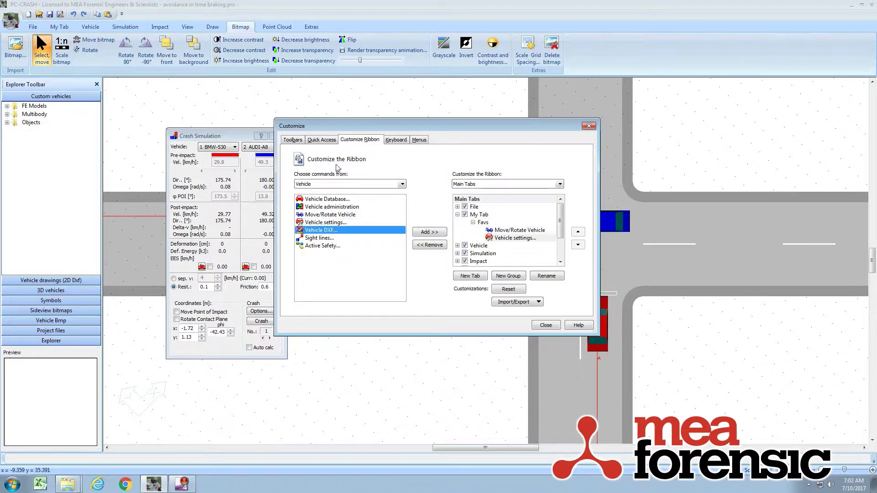
Add Zoom All, Camera Position and Scale Grid Spacing from the View commands to Favs
{"action": "left_click", "coordinate": [337, 185]}
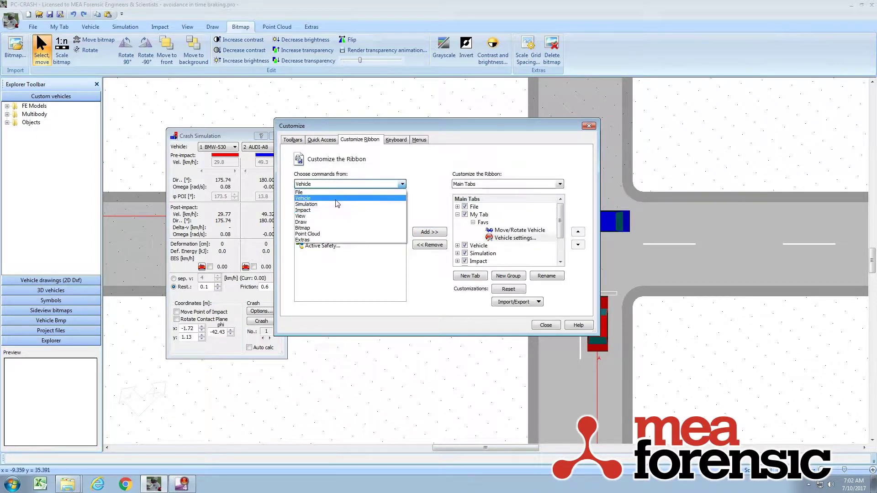
{"action": "left_click", "coordinate": [334, 210]}
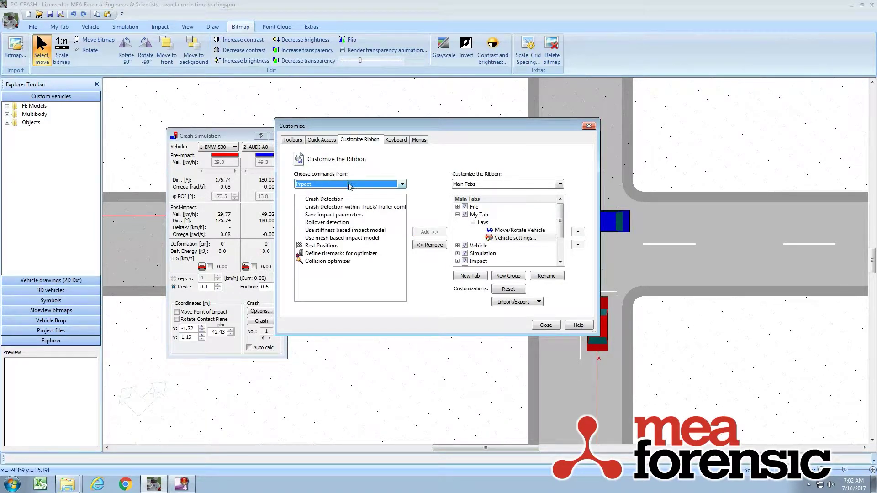
{"action": "left_click", "coordinate": [349, 184]}
{"action": "left_click", "coordinate": [335, 218]}
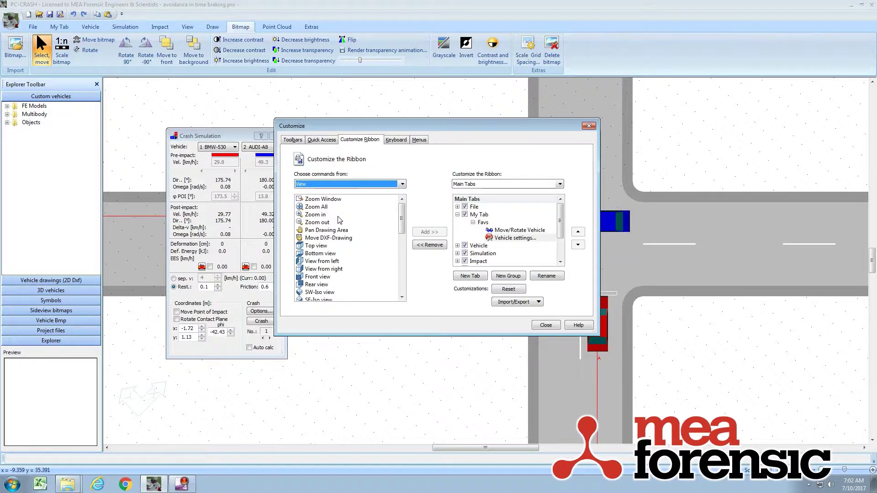
{"action": "scroll", "coordinate": [403, 220], "scroll_direction": "down", "scroll_amount": 3}
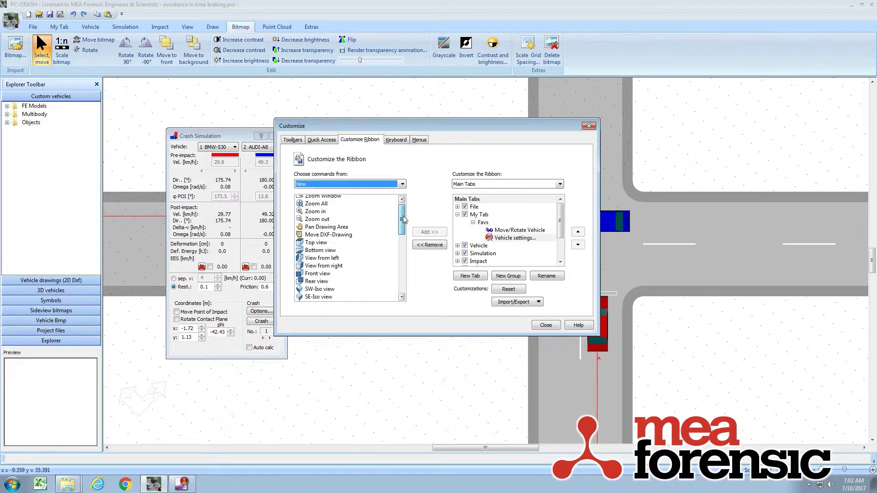
{"action": "left_click", "coordinate": [336, 204]}
{"action": "left_click", "coordinate": [429, 232]}
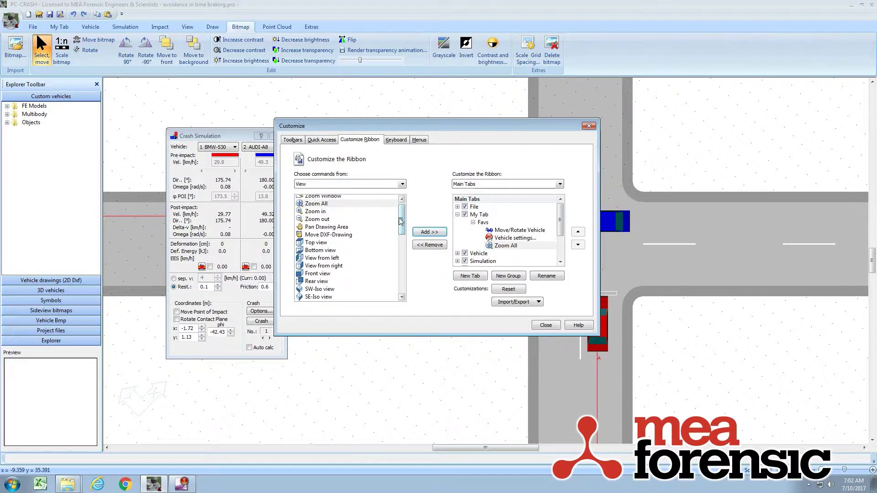
{"action": "left_click_drag", "start_coordinate": [402, 222], "coordinate": [402, 267]}
{"action": "left_click", "coordinate": [342, 222]}
{"action": "left_click", "coordinate": [419, 233]}
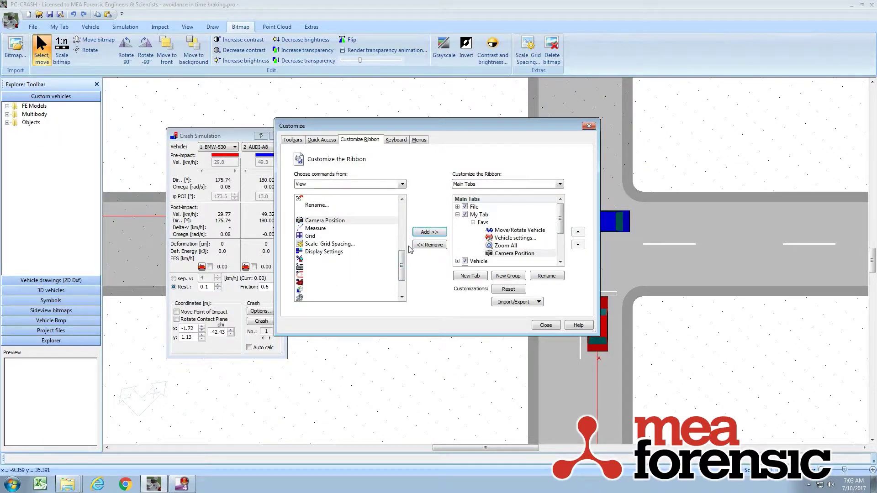
{"action": "left_click", "coordinate": [355, 244]}
{"action": "left_click", "coordinate": [425, 233]}
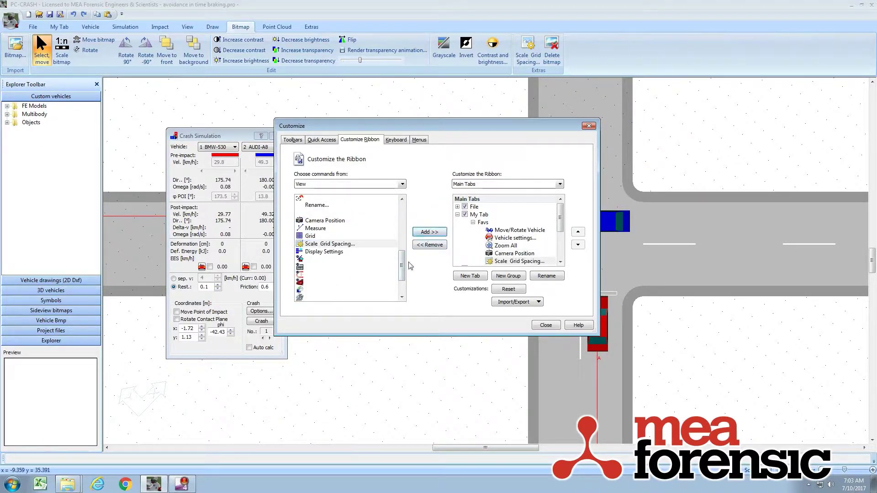
{"action": "scroll", "coordinate": [401, 294], "scroll_direction": "down", "scroll_amount": 2}
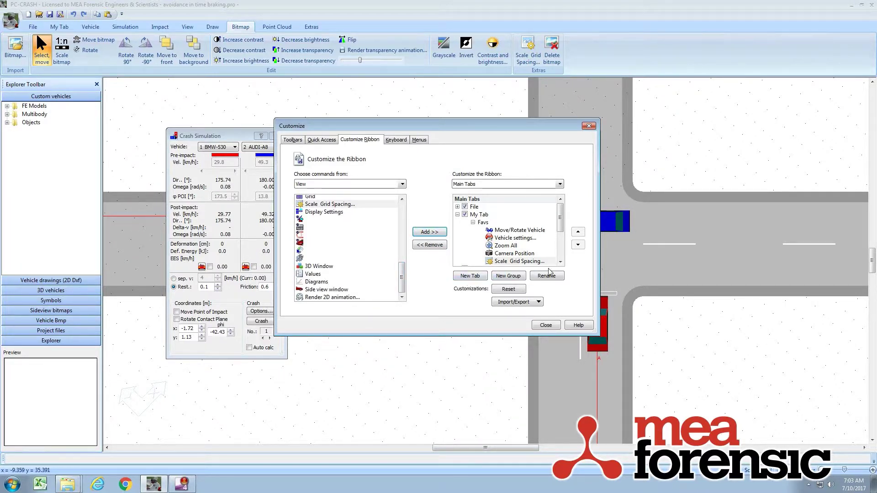
Close the Customize dialog and show My Tab's five Favs commands on the ribbon
{"action": "left_click", "coordinate": [545, 325]}
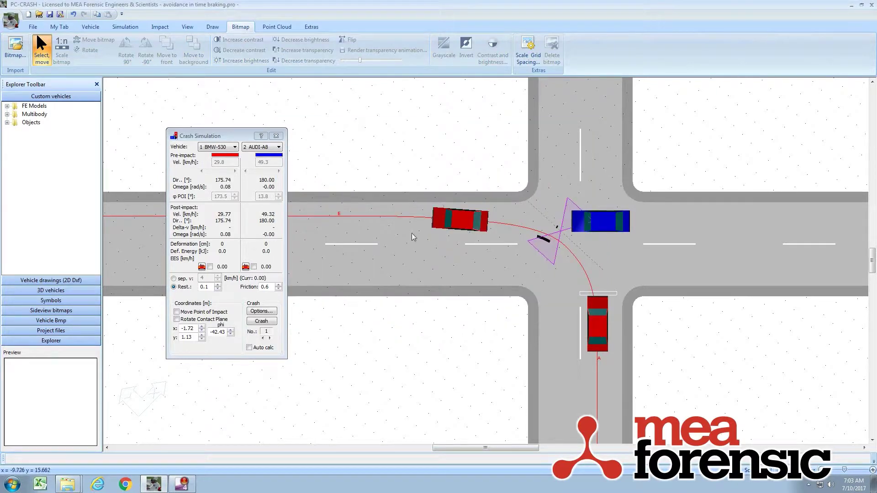
{"action": "left_click", "coordinate": [59, 26]}
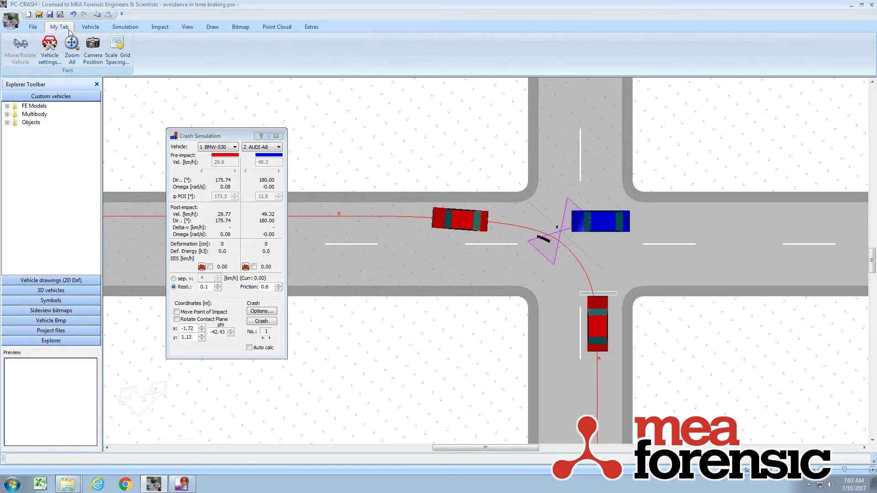
{"action": "left_click", "coordinate": [32, 26]}
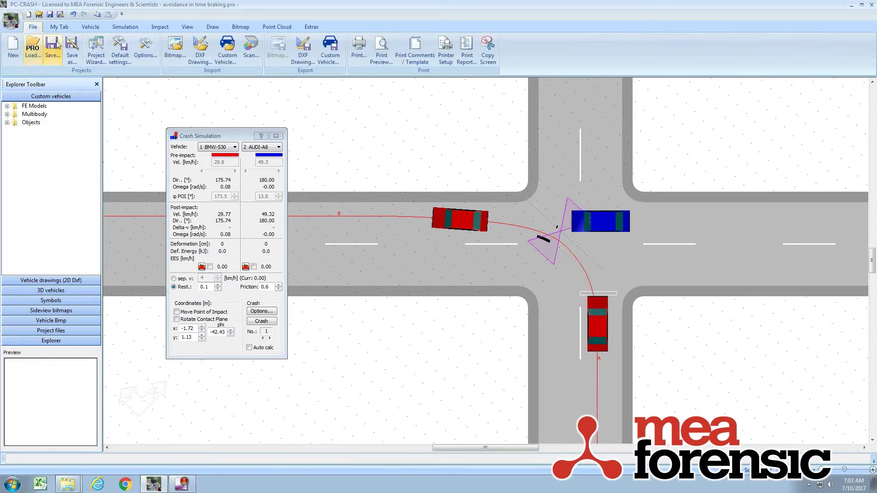
{"action": "left_click", "coordinate": [120, 51]}
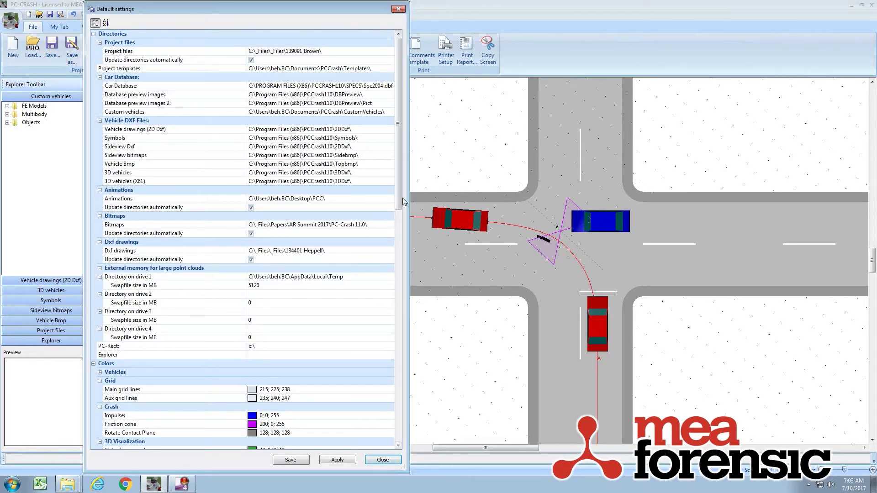
{"action": "left_click_drag", "start_coordinate": [401, 198], "coordinate": [399, 408]}
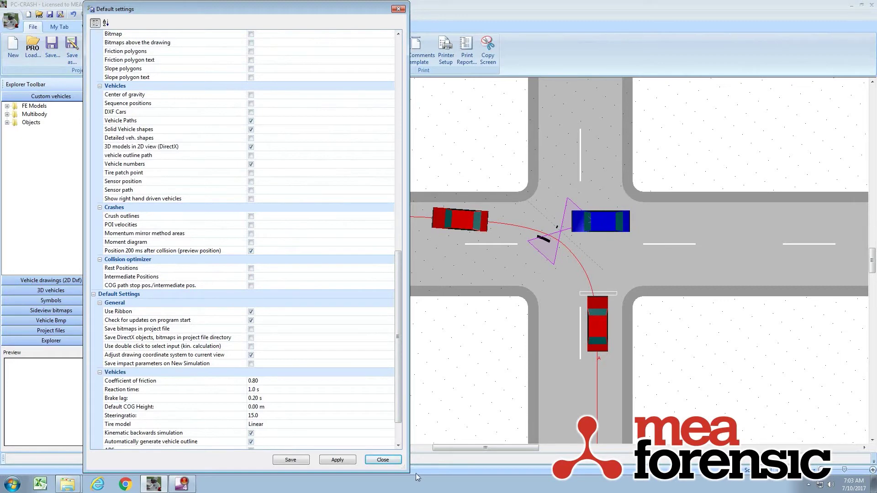
{"action": "left_click", "coordinate": [377, 462]}
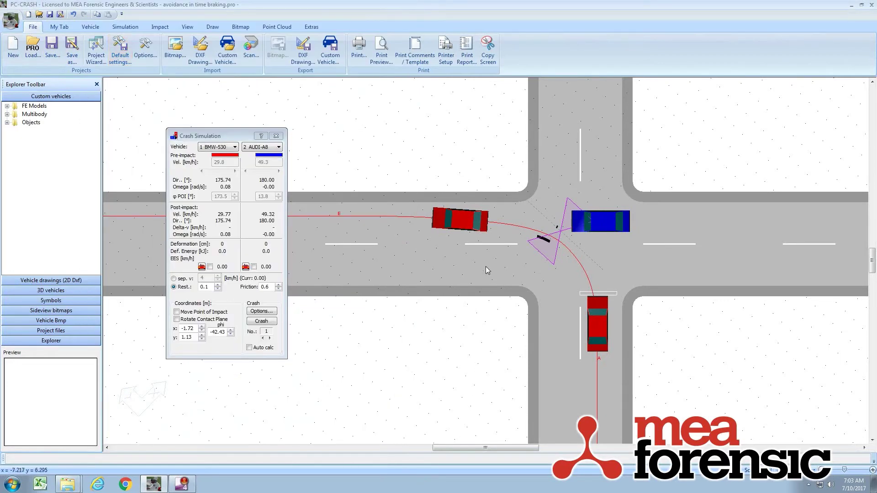